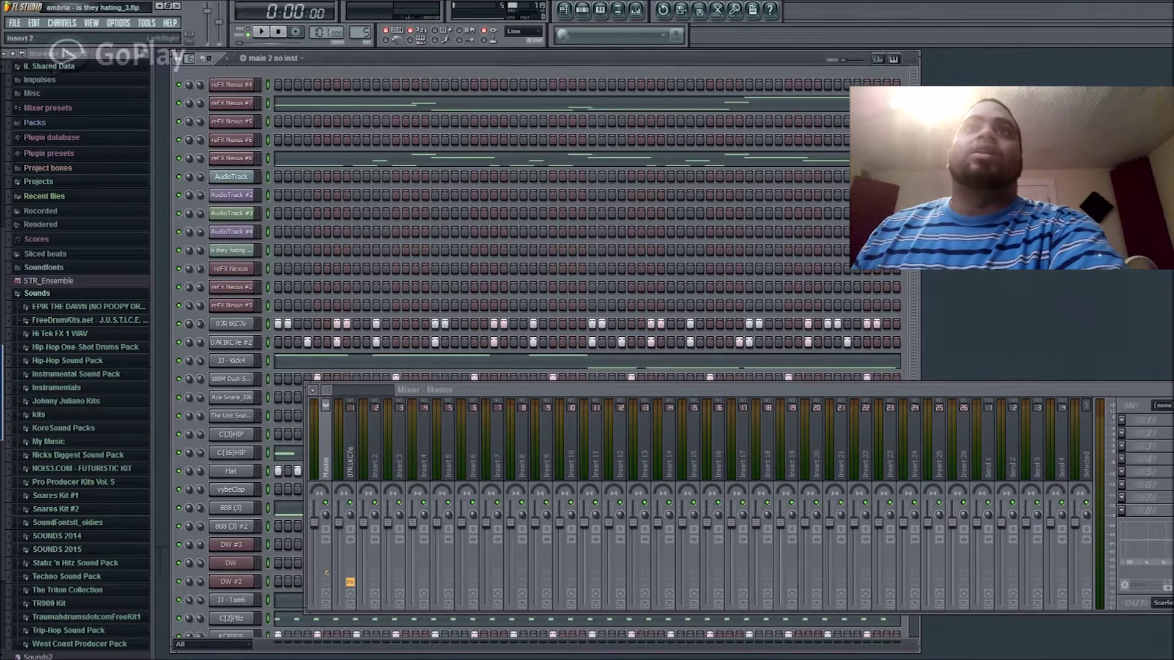
# Link the selected reFX Nexus #4 channel to mixer track Insert 2
pyautogui.click(351, 446)
pyautogui.click(375, 446)
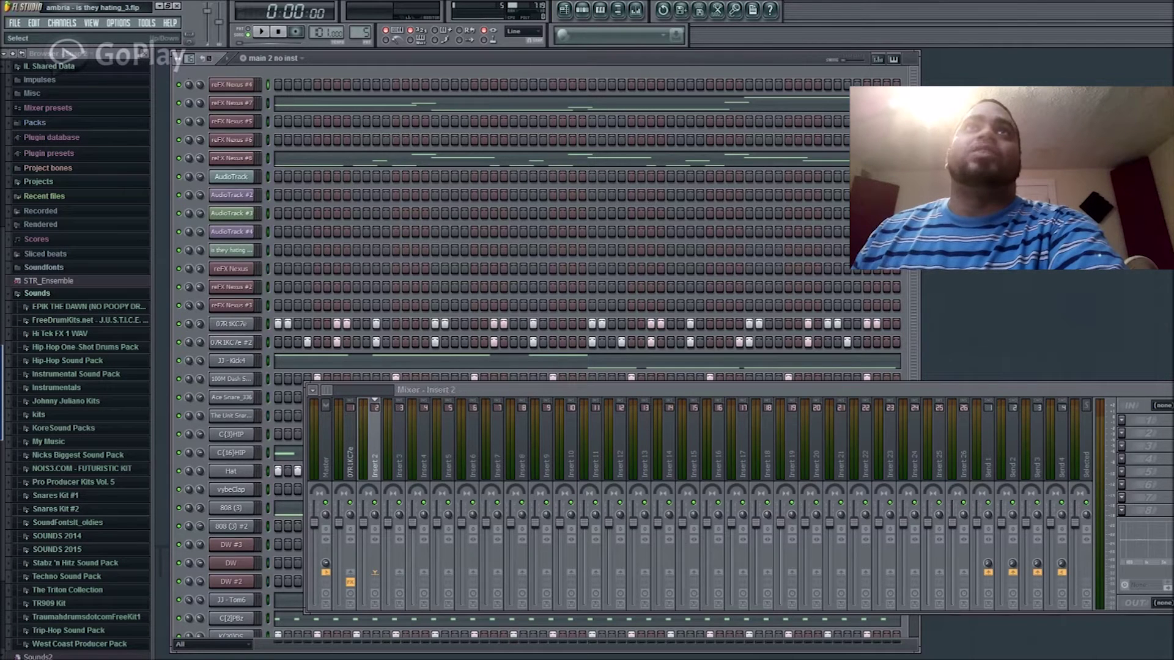
pyautogui.rightClick(380, 398)
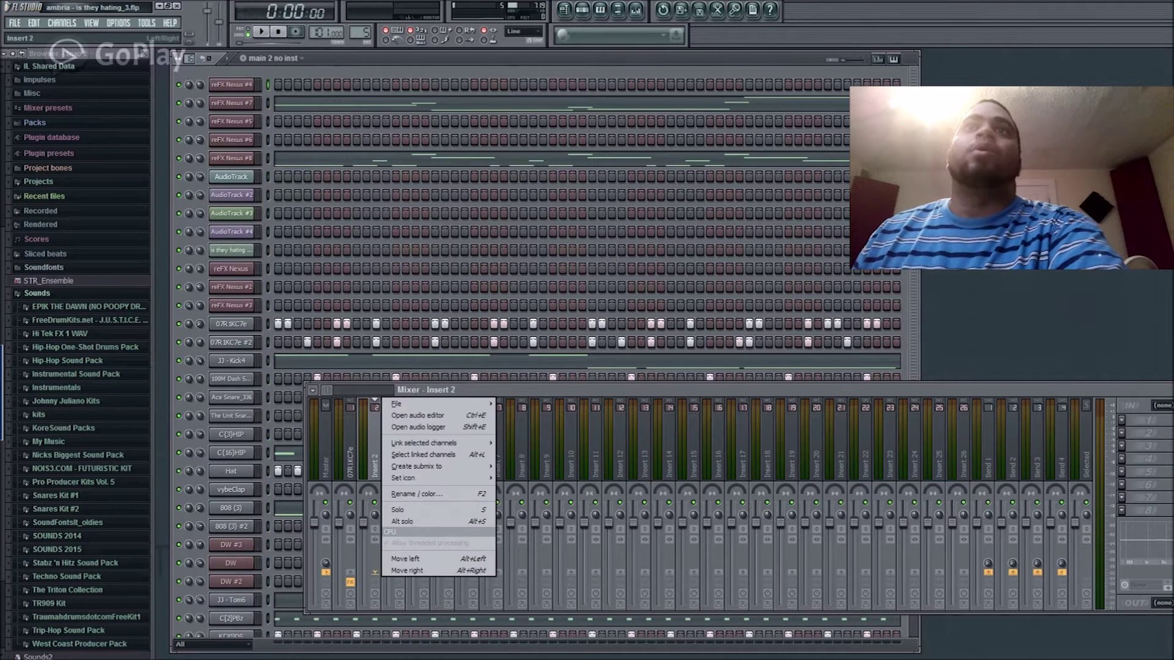
pyautogui.moveTo(447, 443)
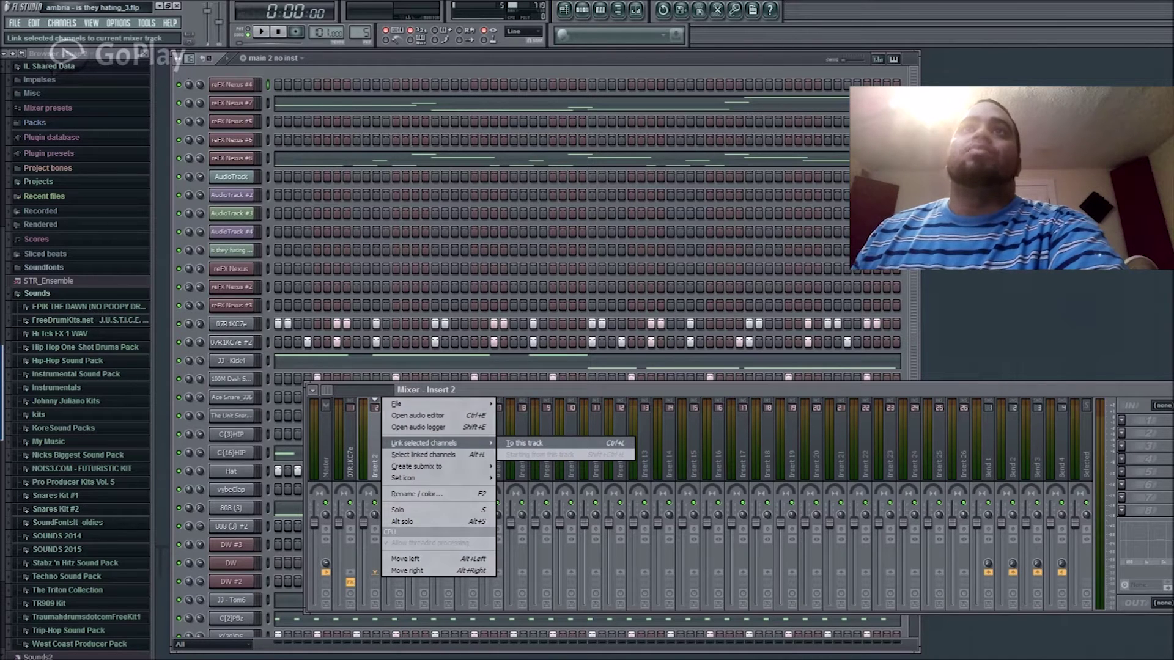
pyautogui.click(525, 443)
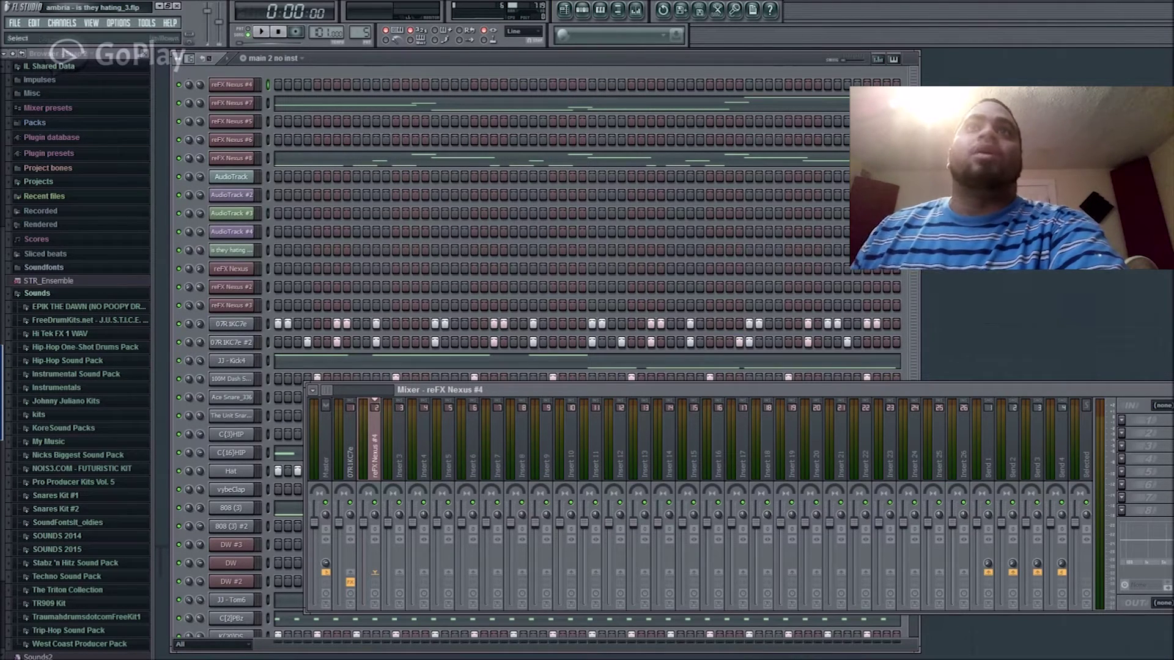
# Select all channels except reFX Nexus #4 and link them to consecutive mixer tracks starting from Insert 3
pyautogui.doubleClick(268, 84)
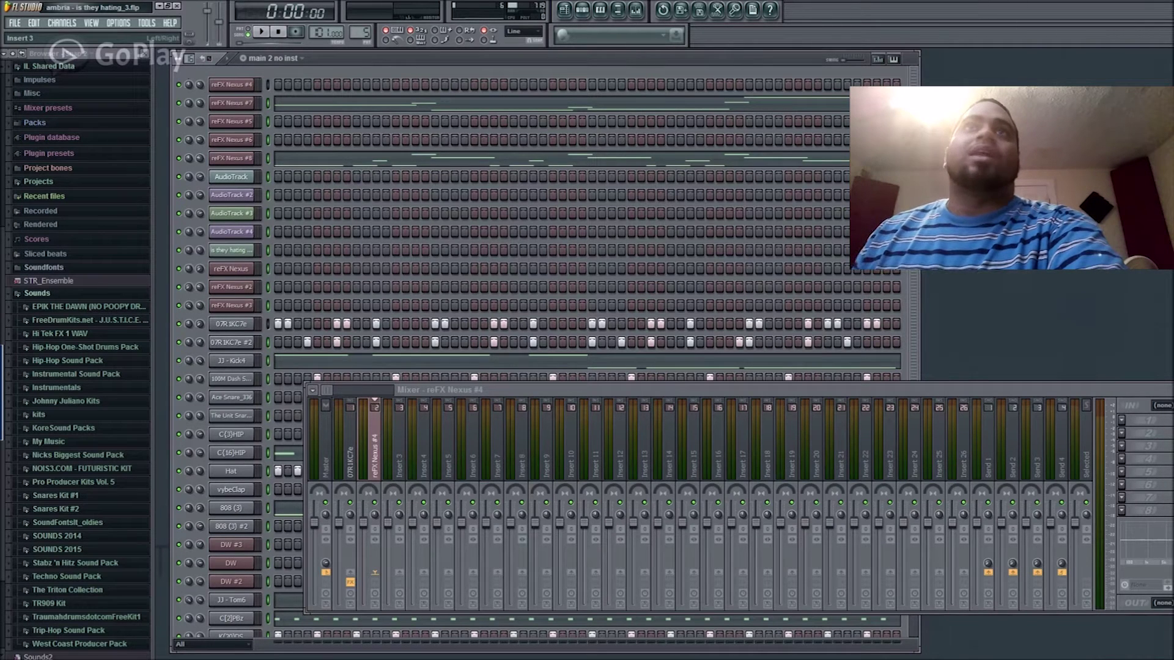
pyautogui.moveTo(428, 390); pyautogui.dragTo(400, 393)
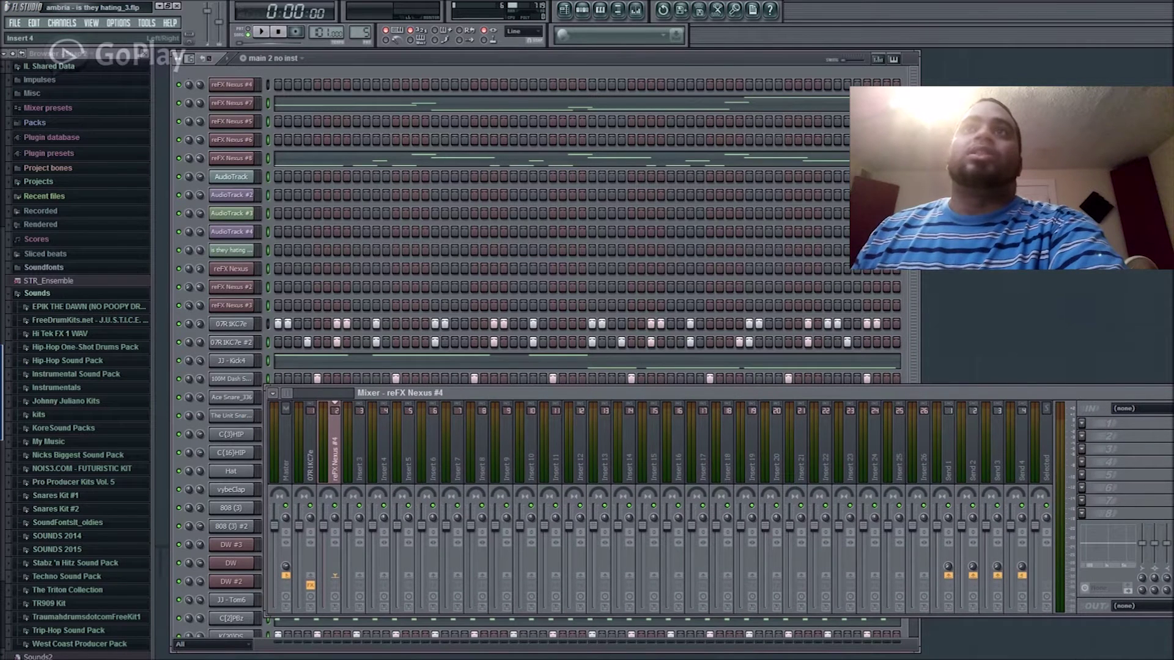
pyautogui.rightClick(365, 402)
pyautogui.moveTo(429, 446)
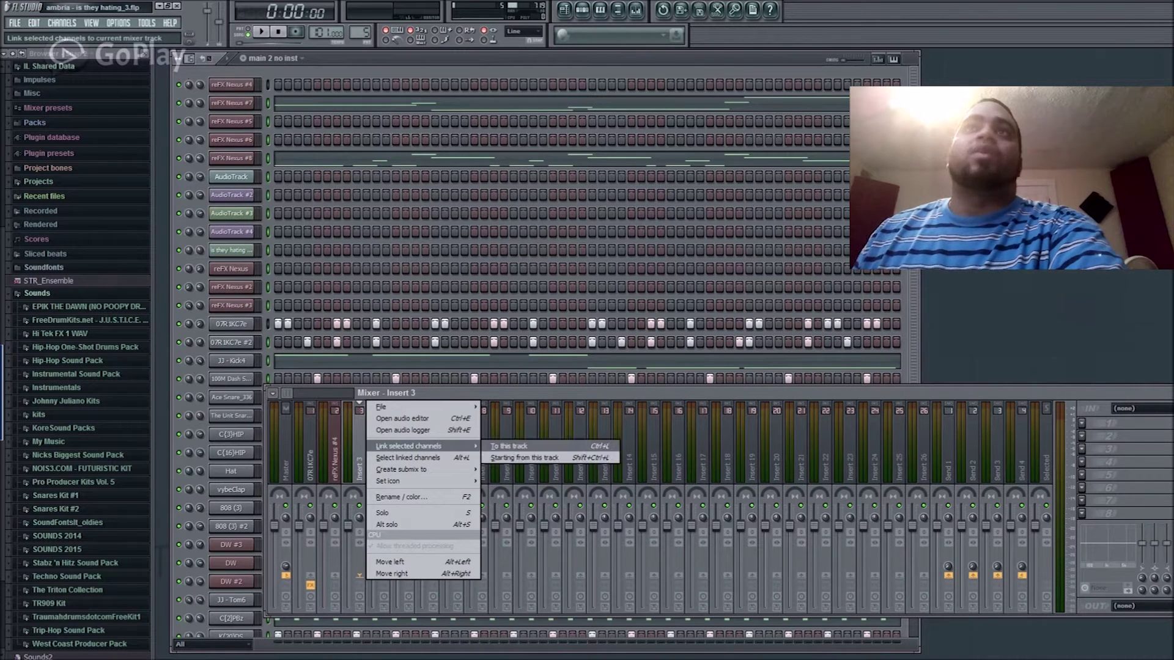
pyautogui.click(524, 458)
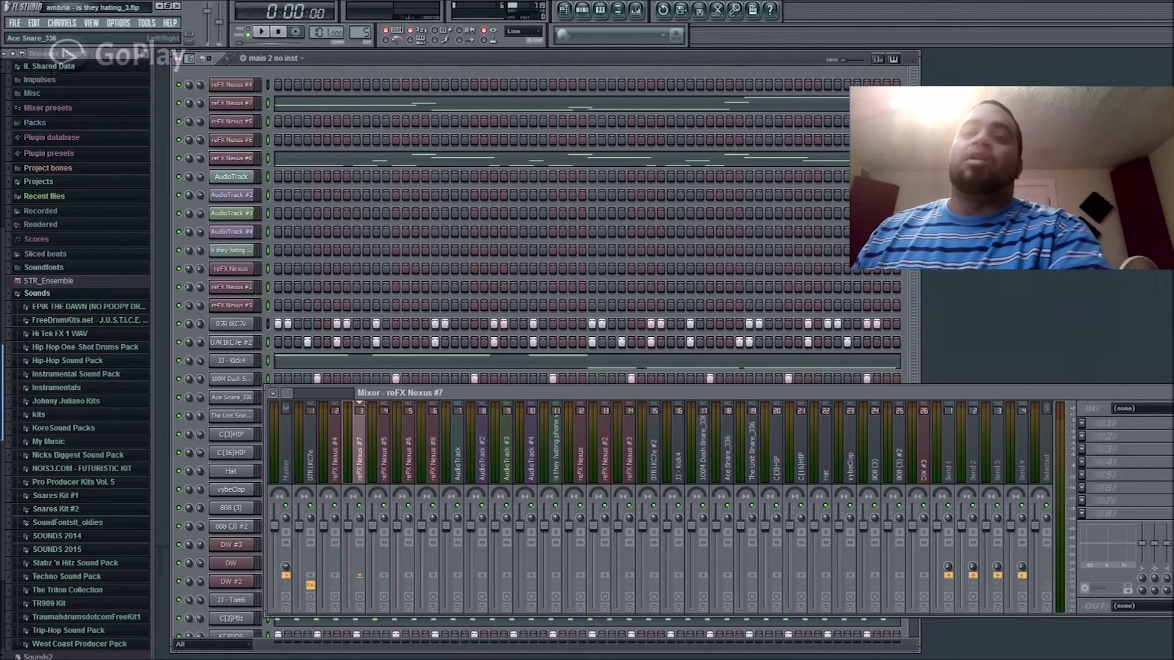
# Play the song briefly to check the mixer routing and mute the "is they hating" audio channel
pyautogui.press('space')
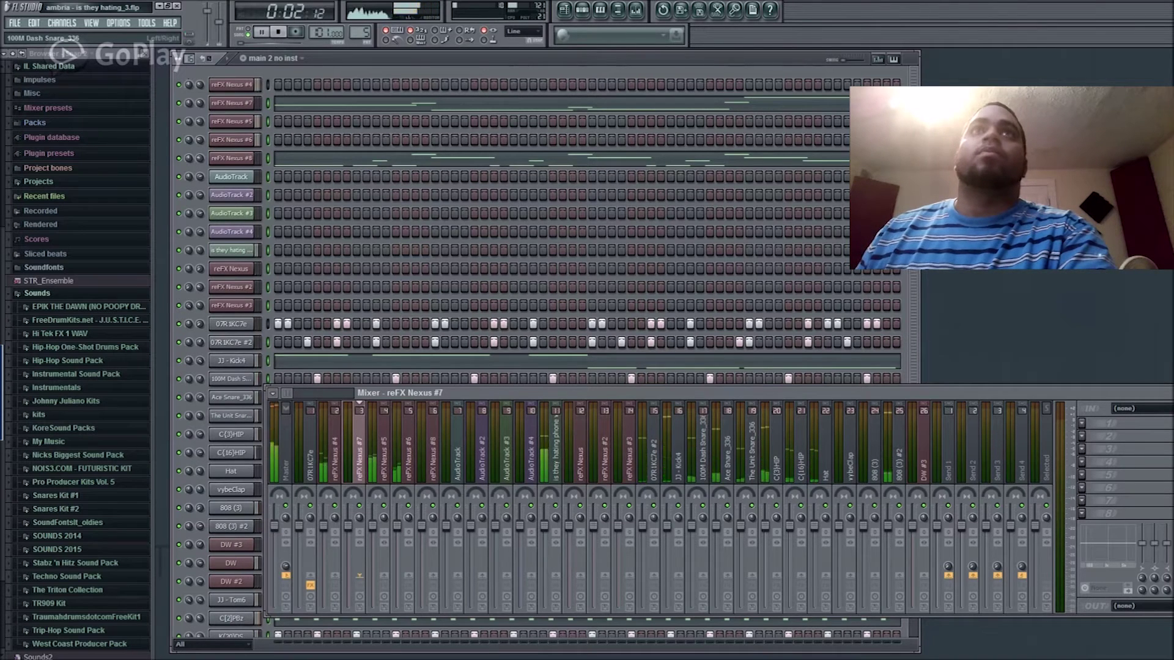
pyautogui.press('space')
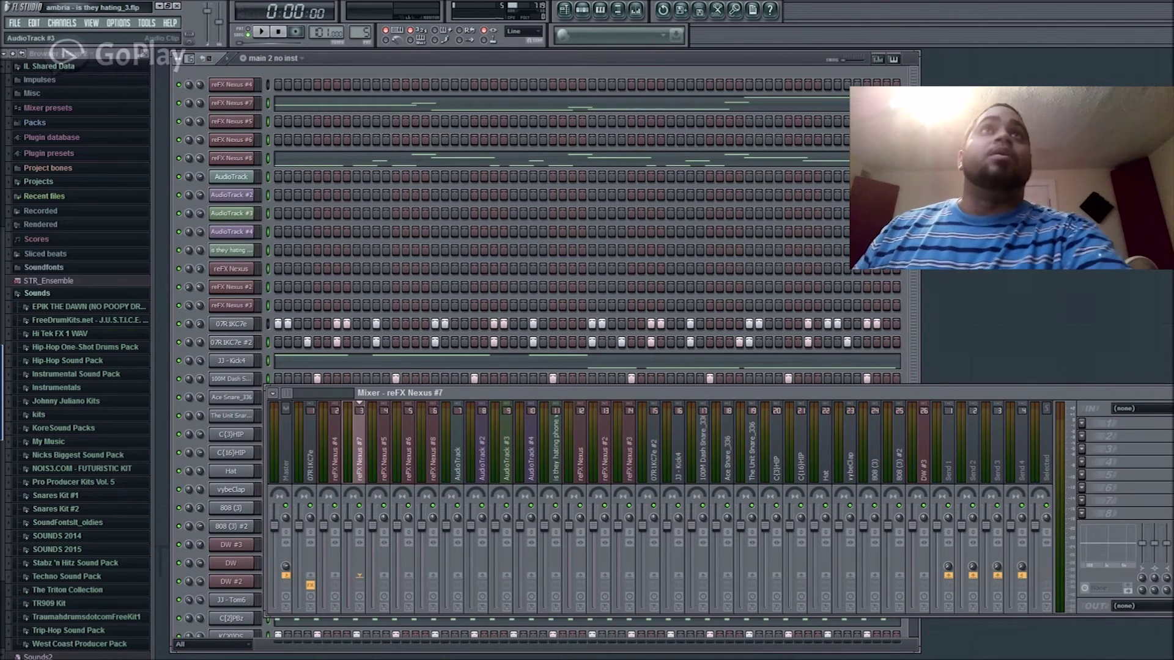
pyautogui.click(178, 250)
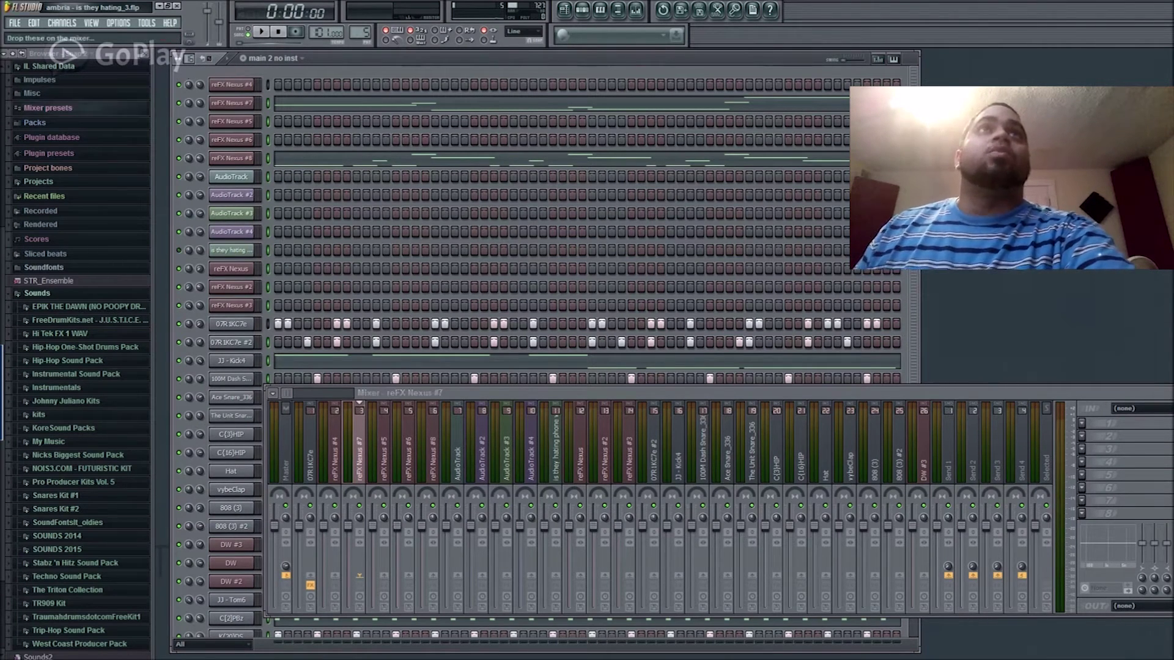
# Start a wave file export and browse the save location to D:\SJS MUSIC\SJS BY ARTIST NAME
pyautogui.click(14, 24)
pyautogui.moveTo(37, 125)
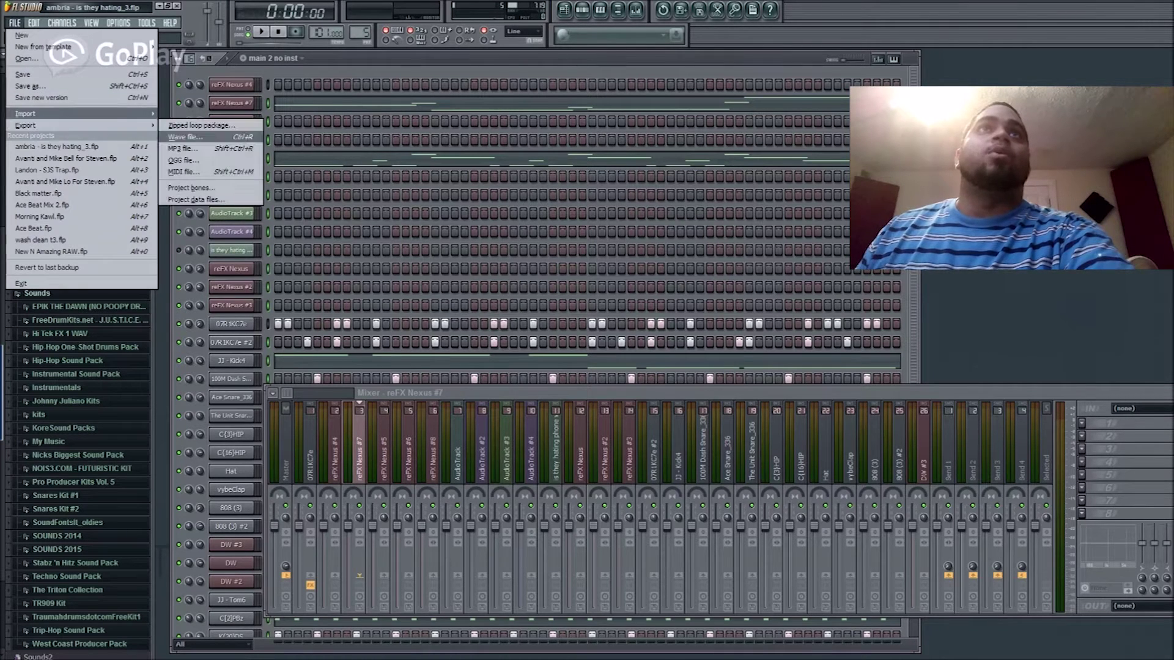
pyautogui.press('Return')
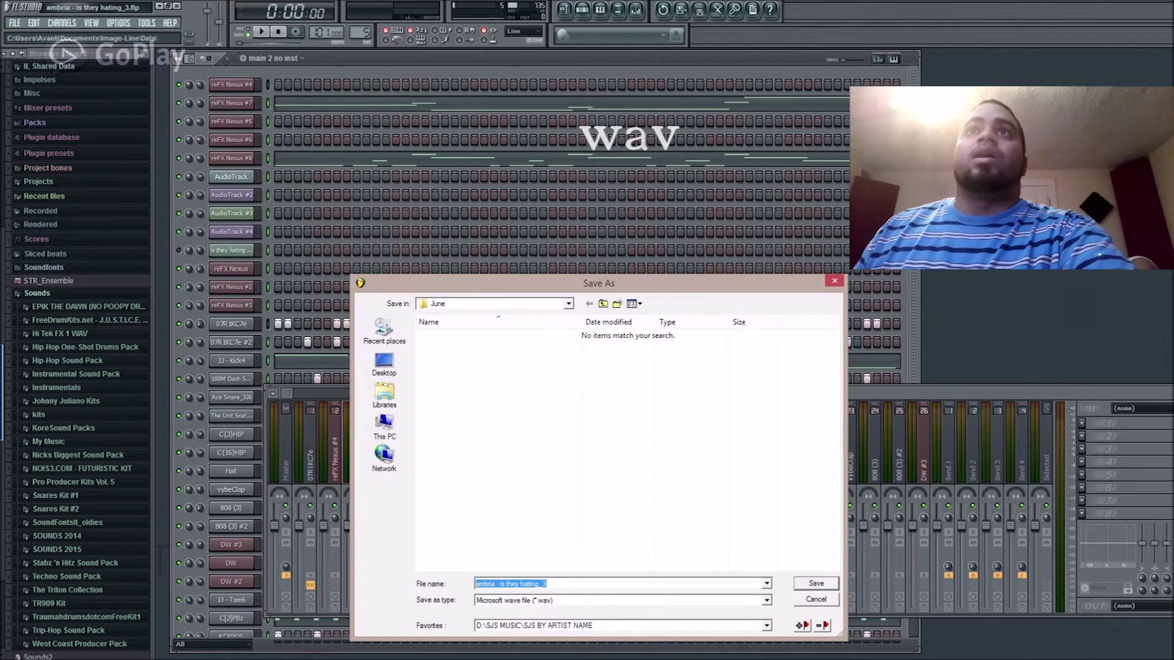
pyautogui.click(384, 427)
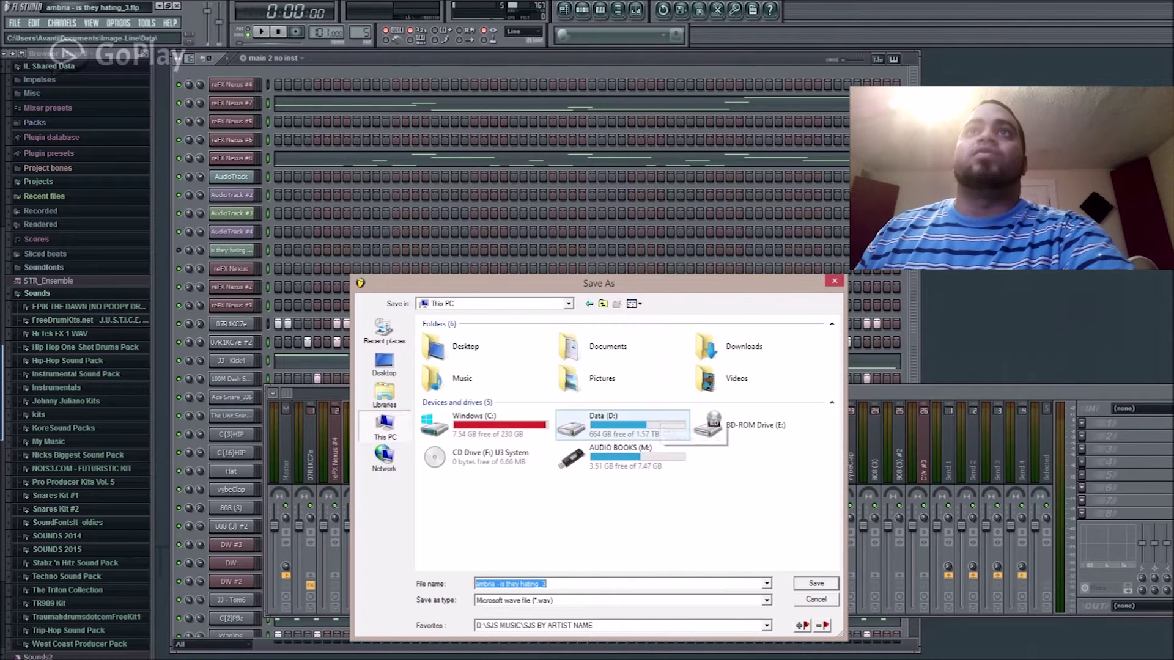
pyautogui.doubleClick(659, 419)
pyautogui.doubleClick(642, 463)
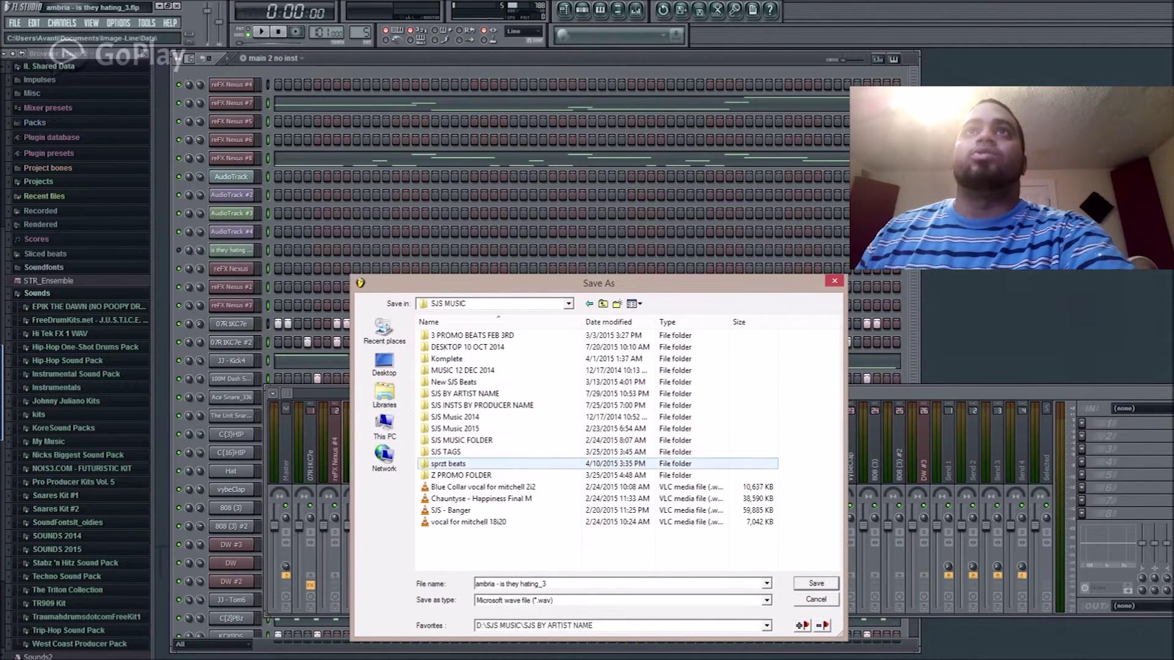
pyautogui.doubleClick(618, 394)
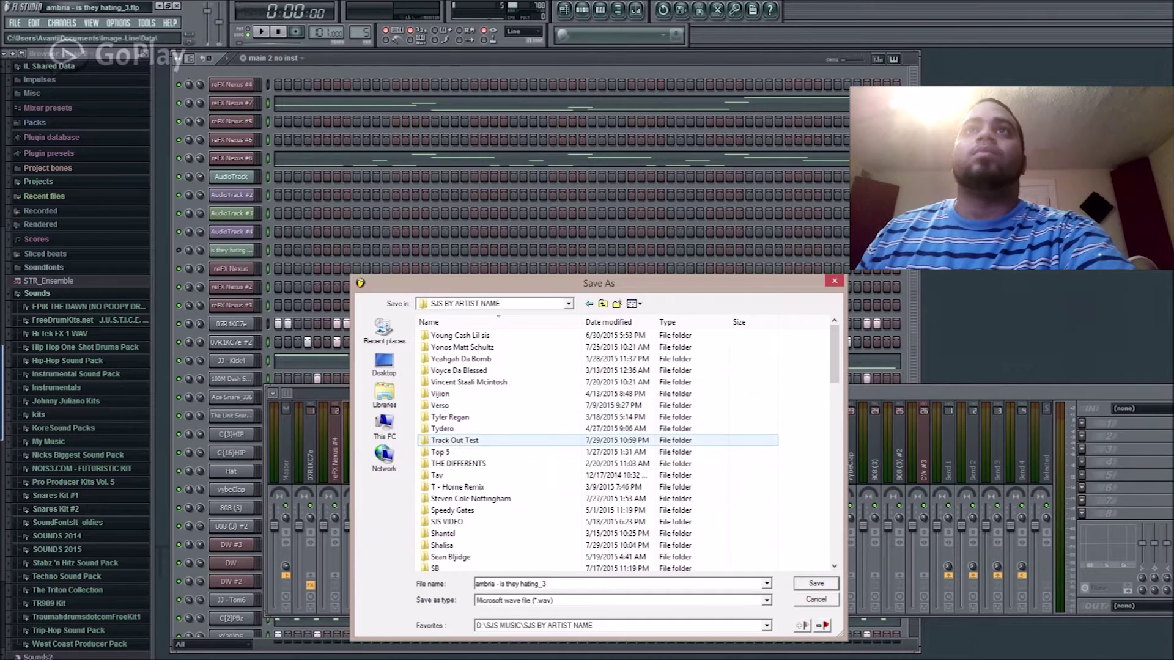
# Choose the Track Out Test folder as the save location and delete the "a track folder" inside it
pyautogui.click(498, 322)
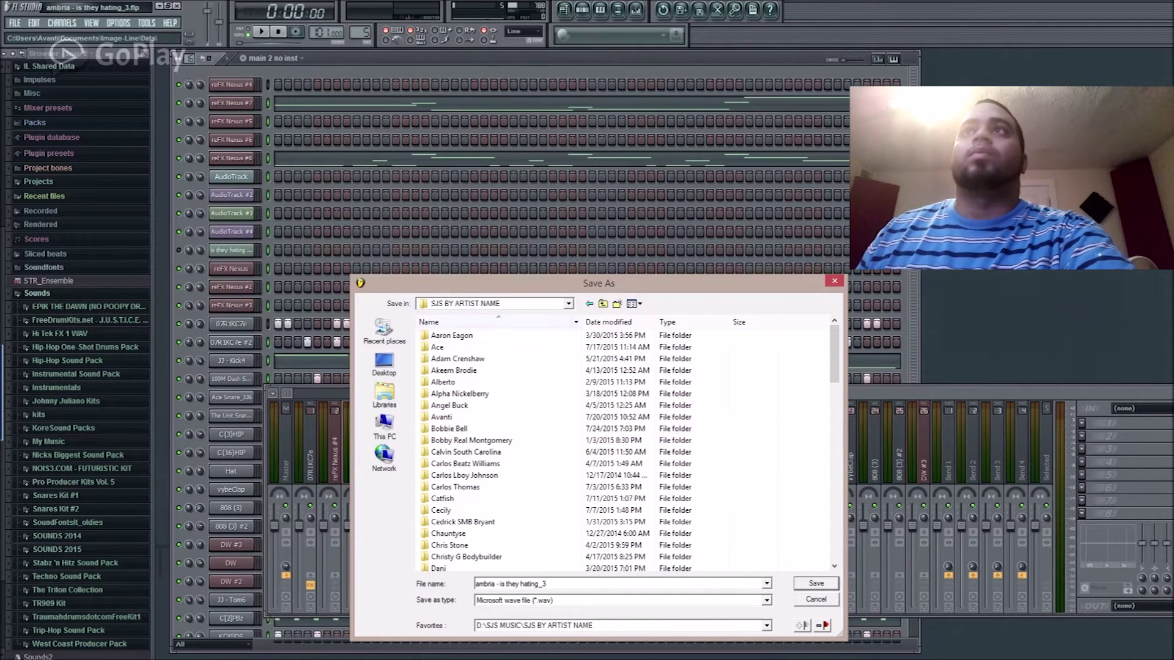
pyautogui.click(499, 323)
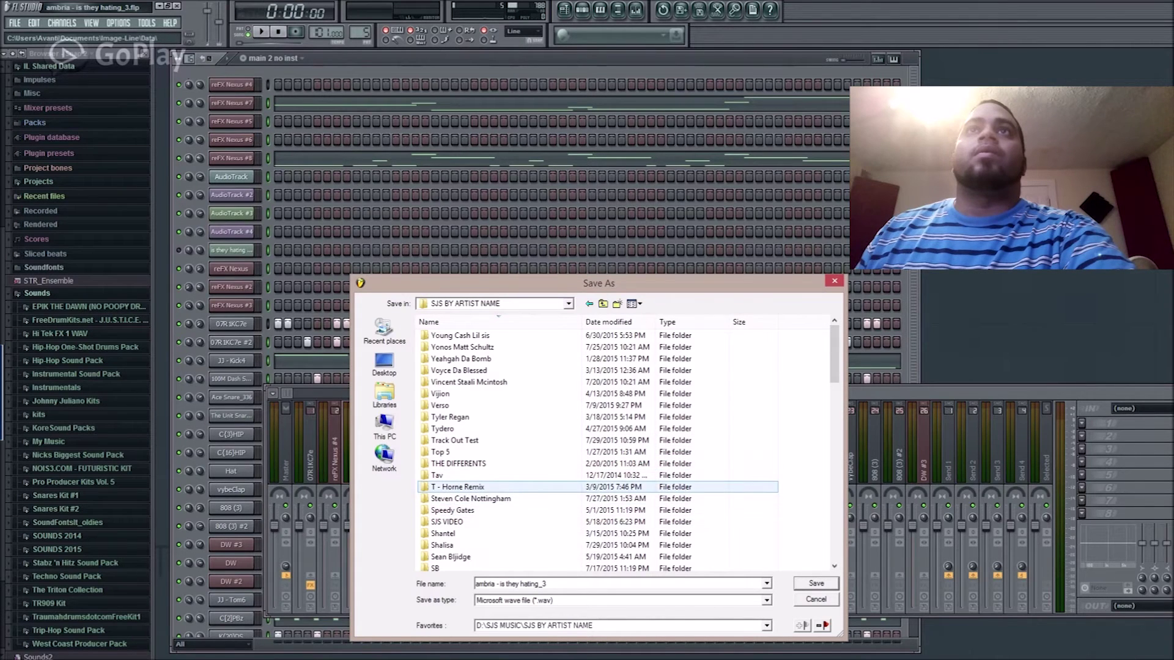
pyautogui.doubleClick(454, 440)
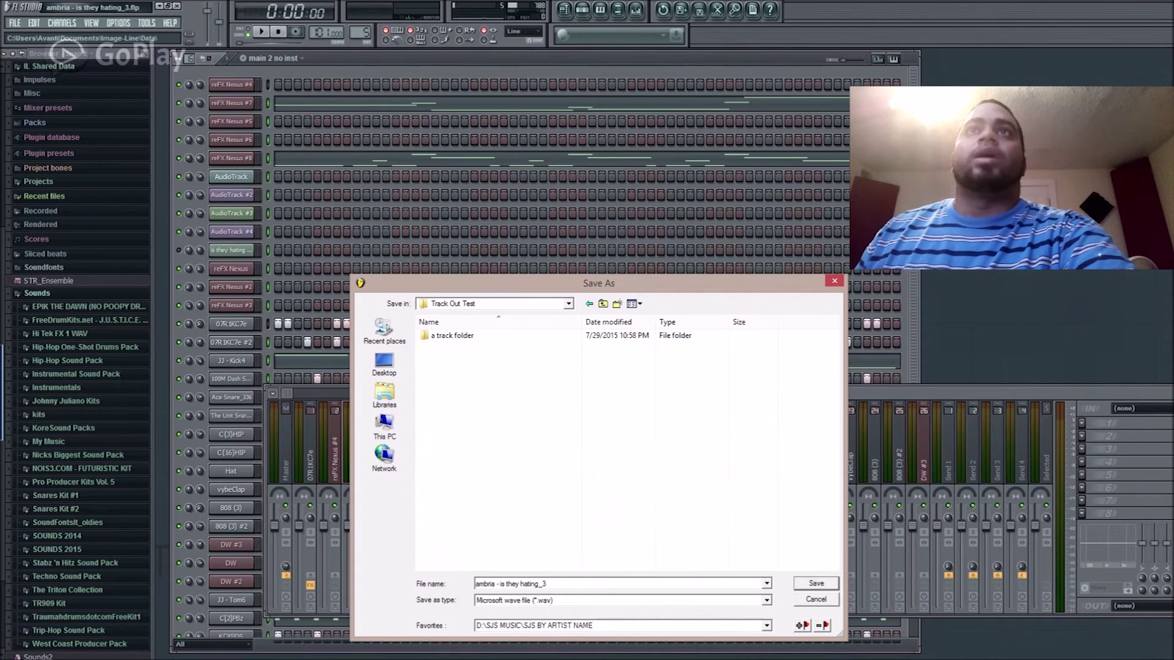
pyautogui.rightClick(455, 336)
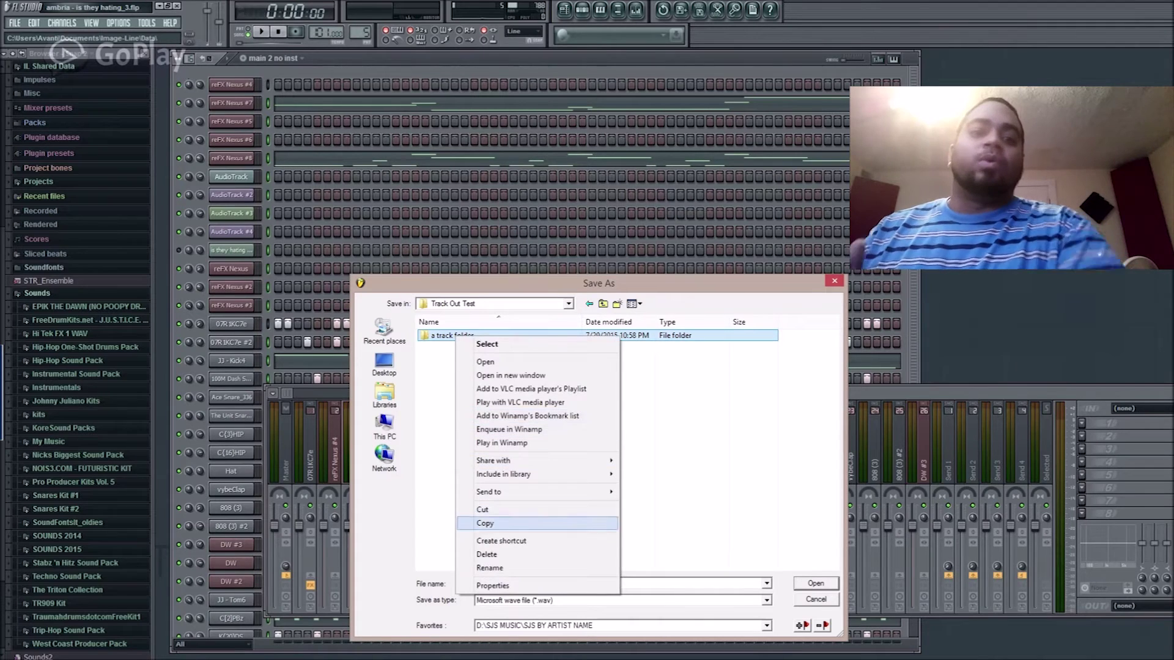
pyautogui.click(487, 554)
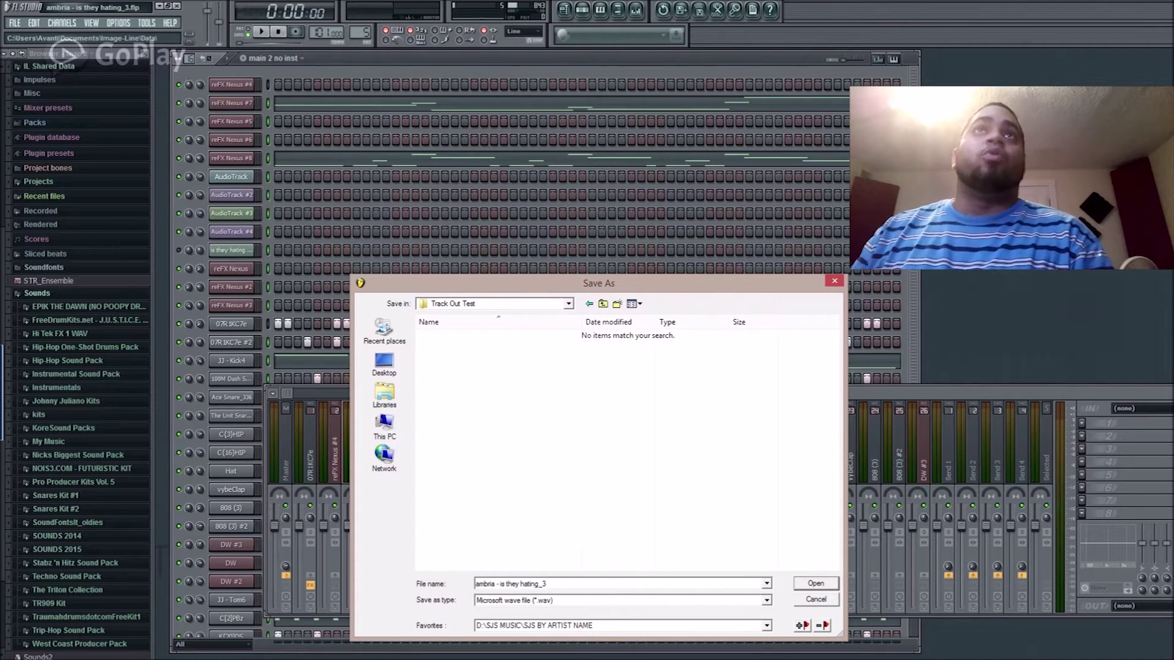
# Save the wave export under the name "a" and render it as 24-bit WAV with Split mixer tracks enabled
pyautogui.click(521, 584)
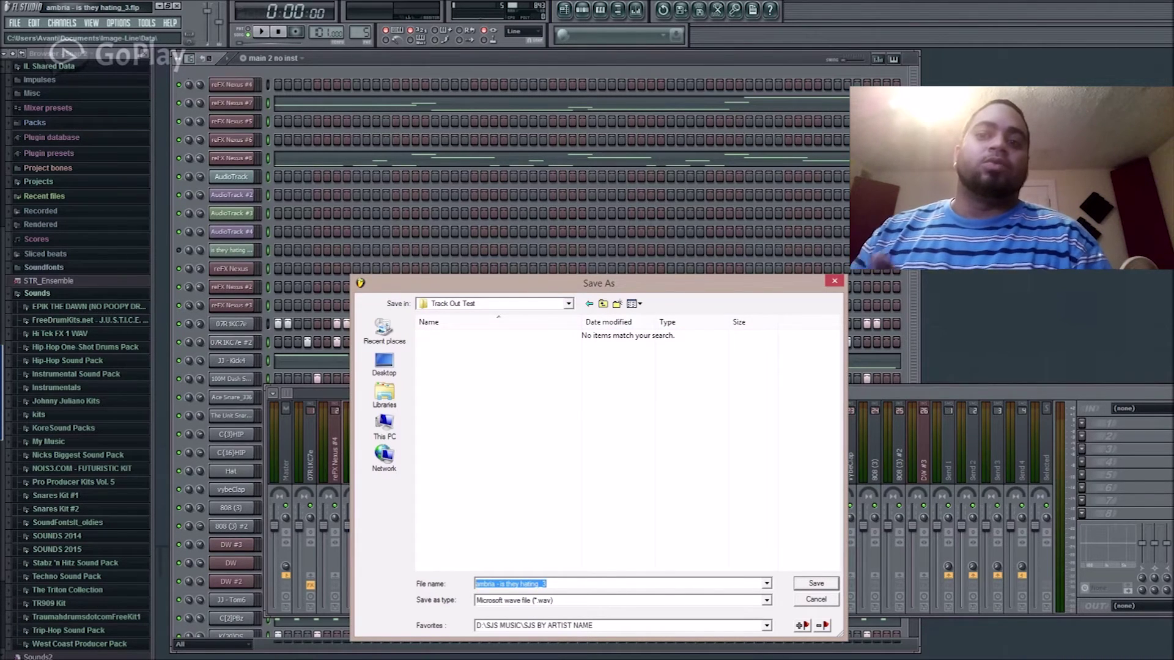
pyautogui.write('a')
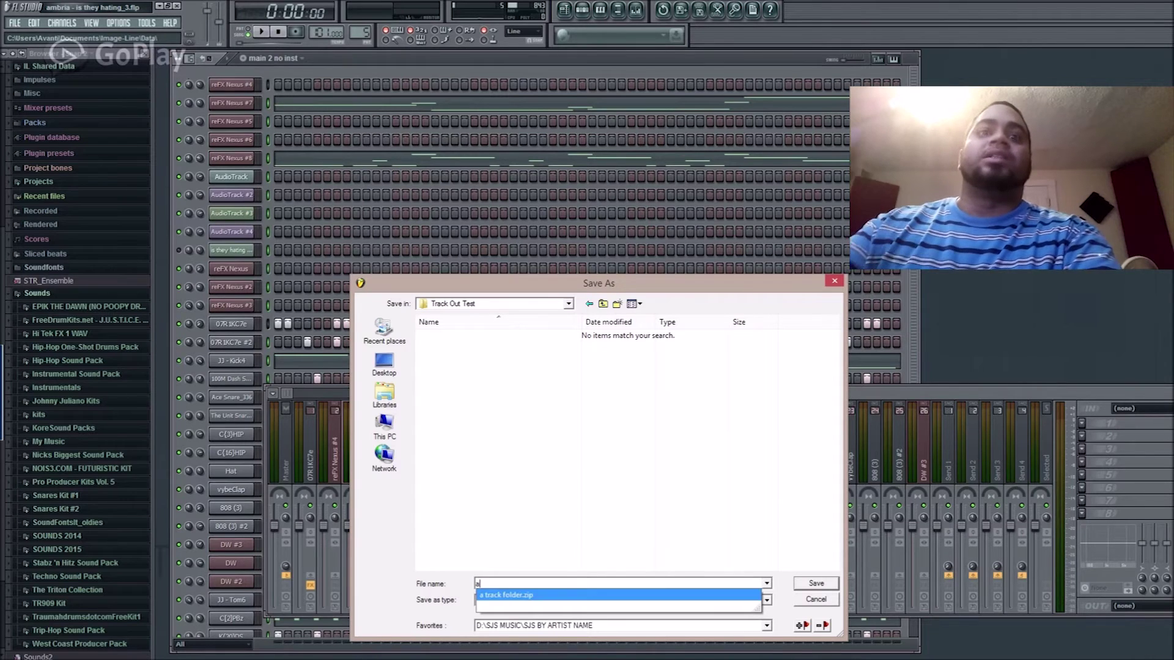
pyautogui.press('Escape')
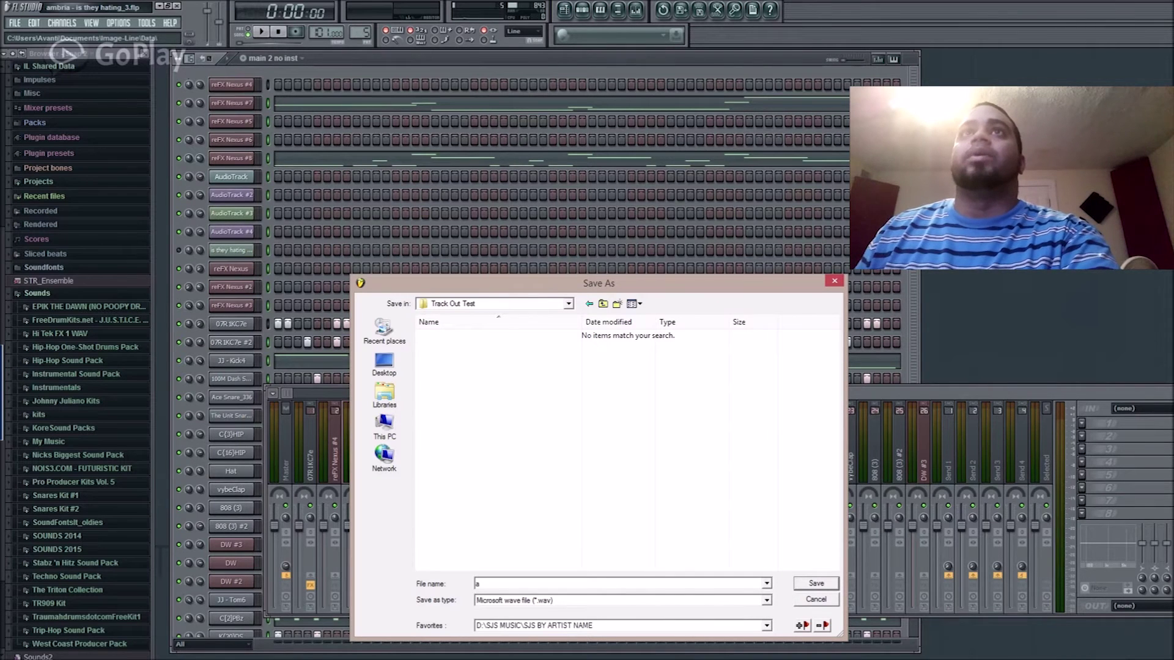
pyautogui.press('Return')
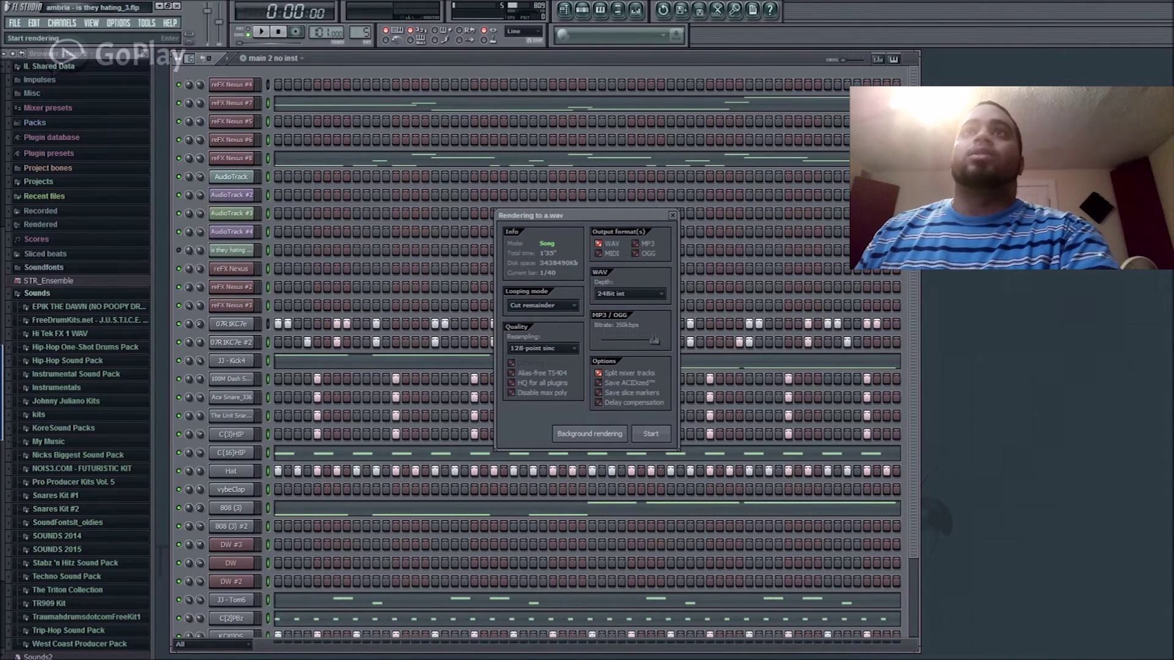
pyautogui.click(651, 433)
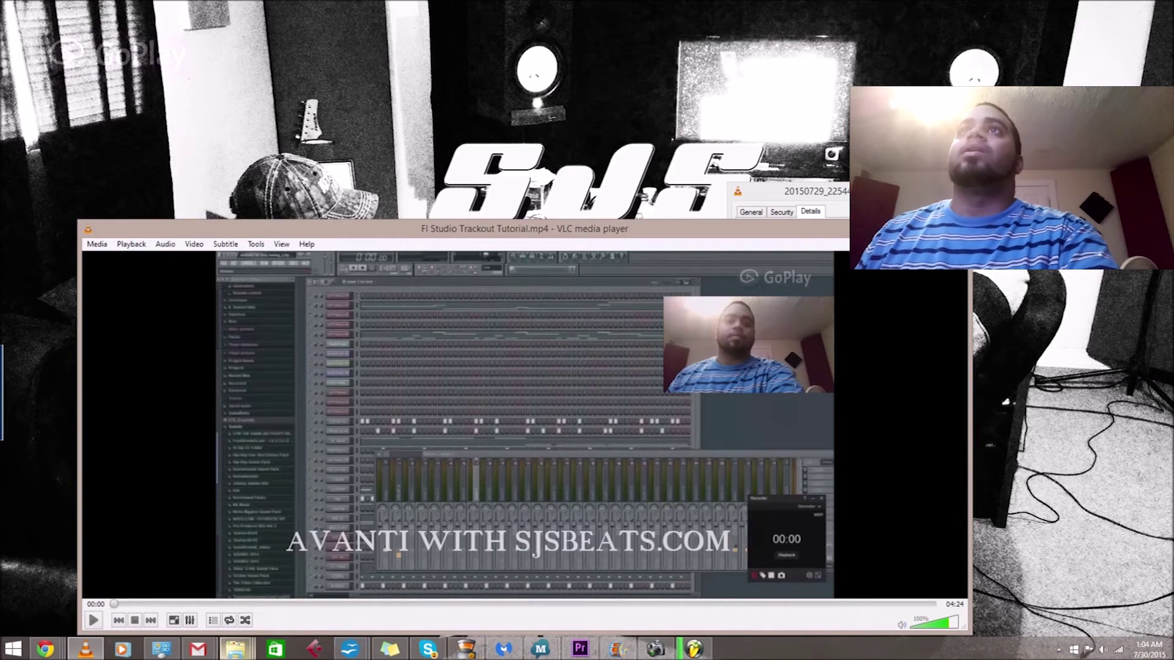
# Switch to File Explorer, open D:\SJS MUSIC\SJS BY ARTIST NAME\Track Out Test and widen the window to show the file details
pyautogui.click(236, 650)
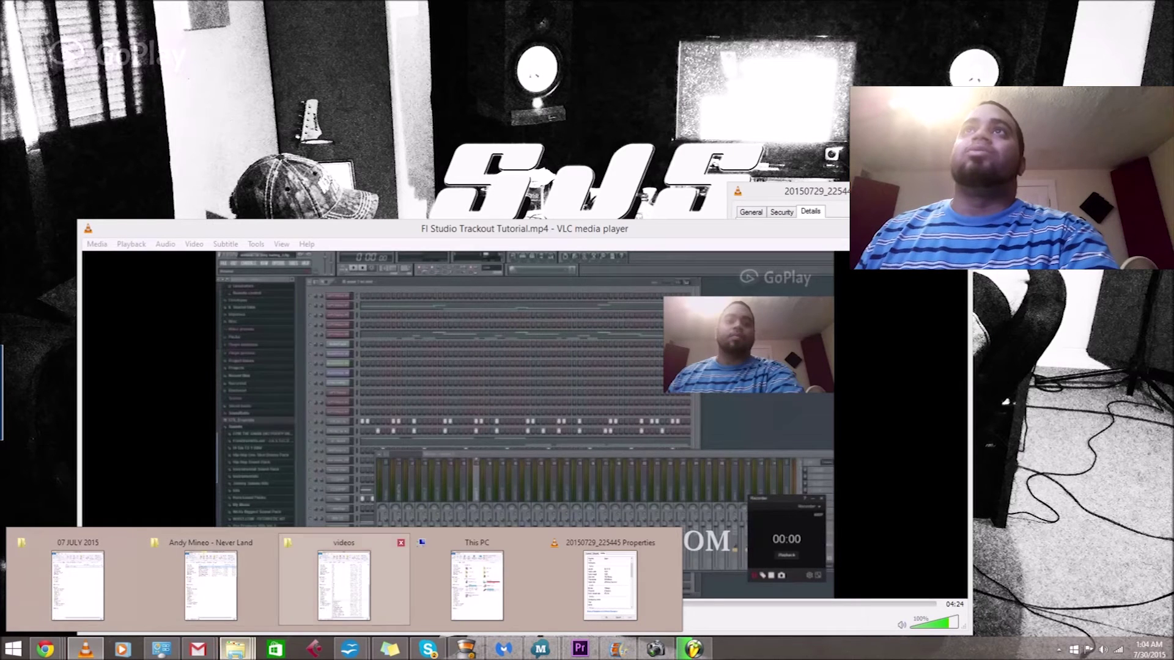
pyautogui.click(343, 584)
pyautogui.click(576, 433)
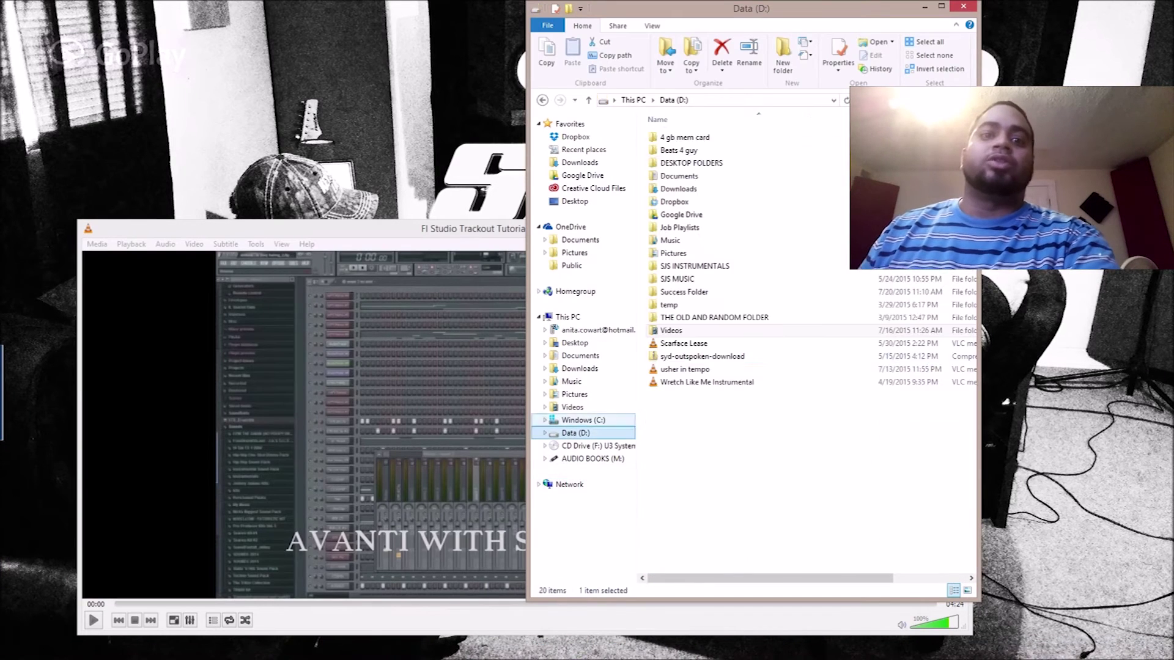
pyautogui.doubleClick(677, 279)
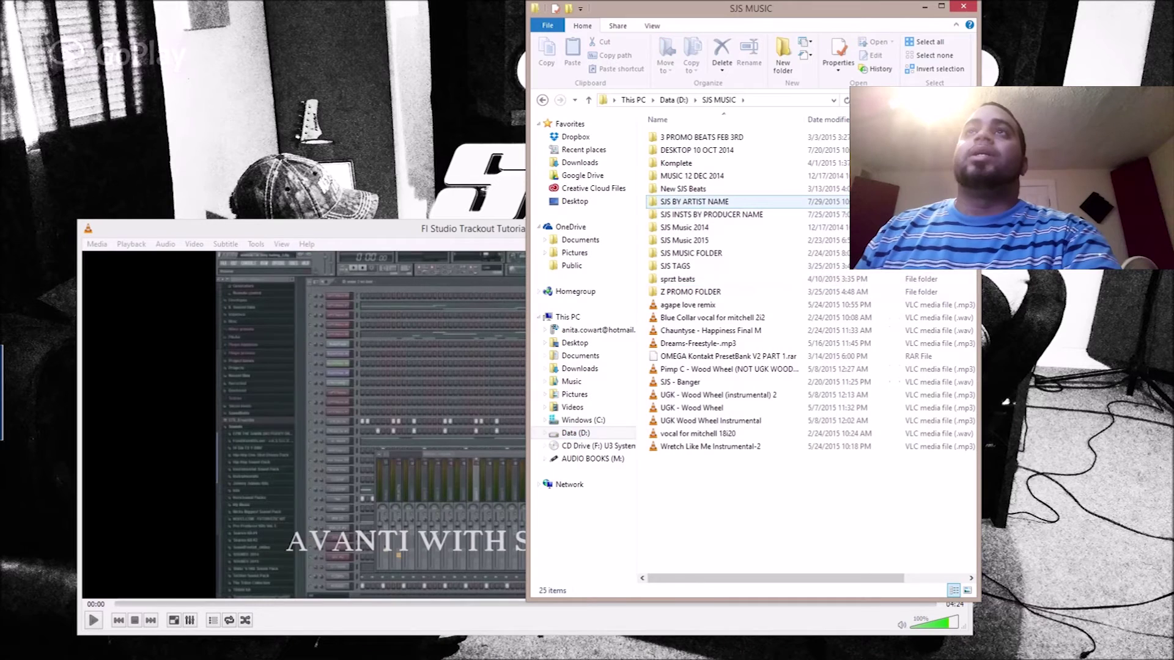
pyautogui.doubleClick(694, 202)
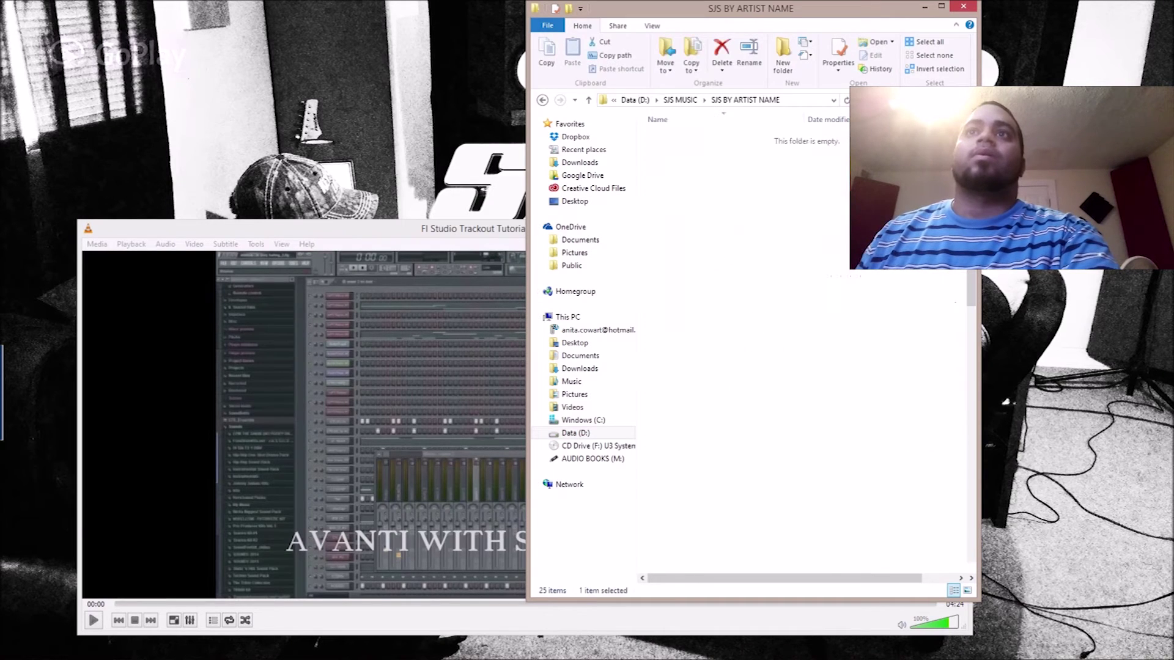
pyautogui.doubleClick(684, 253)
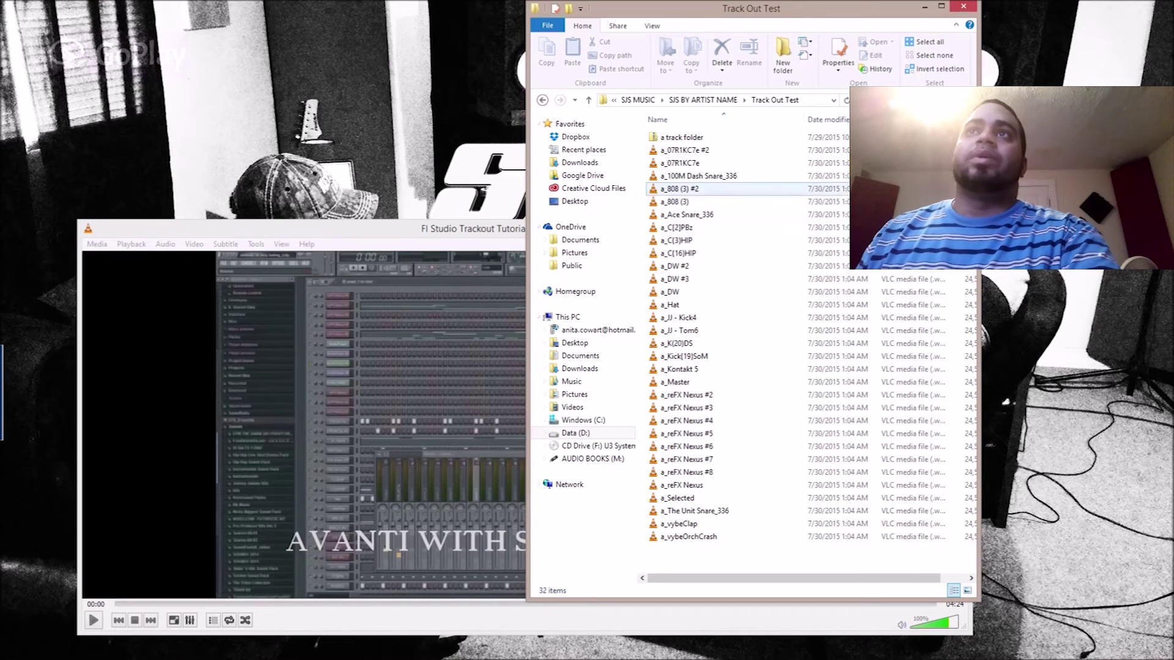
pyautogui.moveTo(979, 263); pyautogui.dragTo(1135, 263)
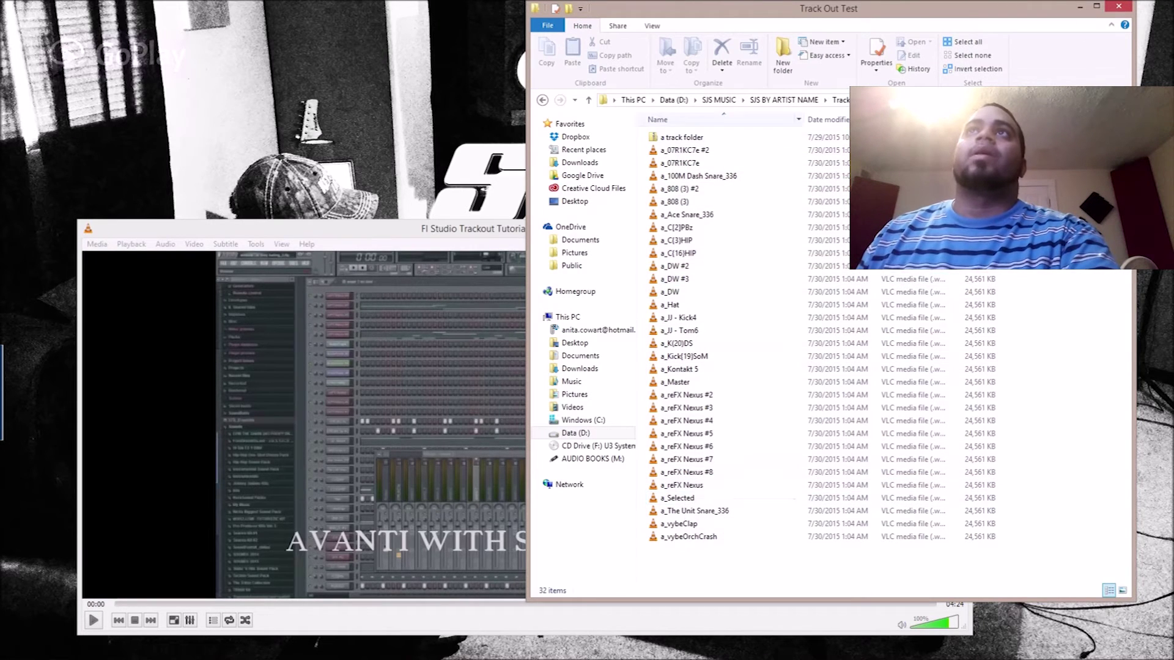
# Delete the old zipped "a track folder" and create a new folder named "a track folder" in Track Out Test
pyautogui.rightClick(673, 137)
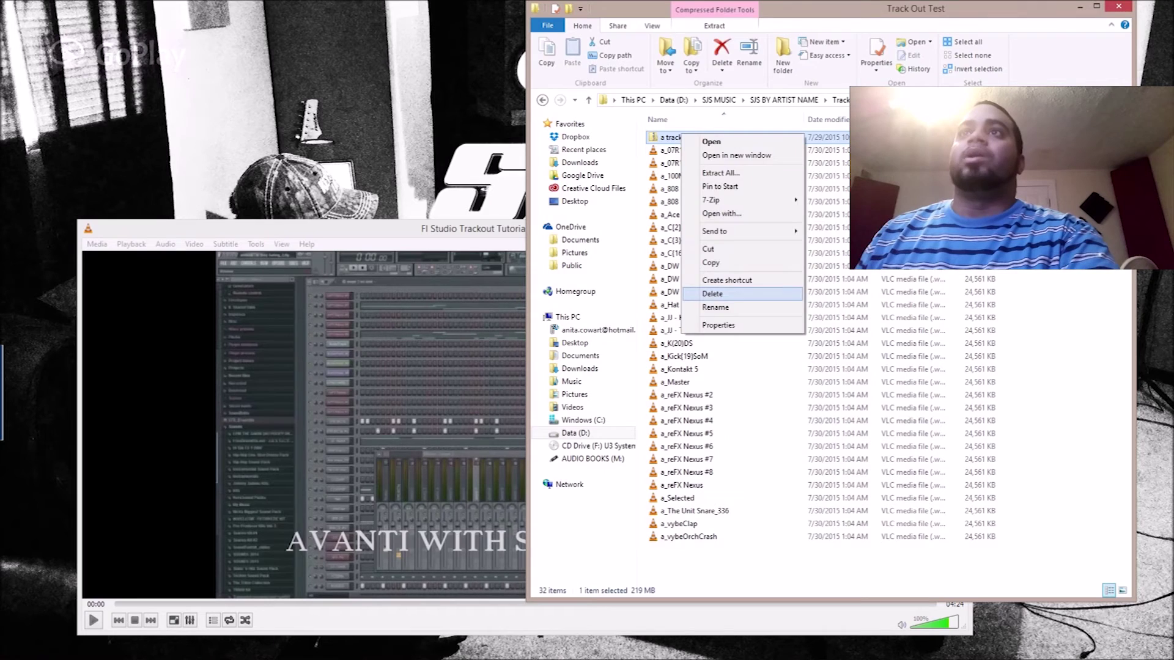
pyautogui.click(712, 294)
pyautogui.click(782, 58)
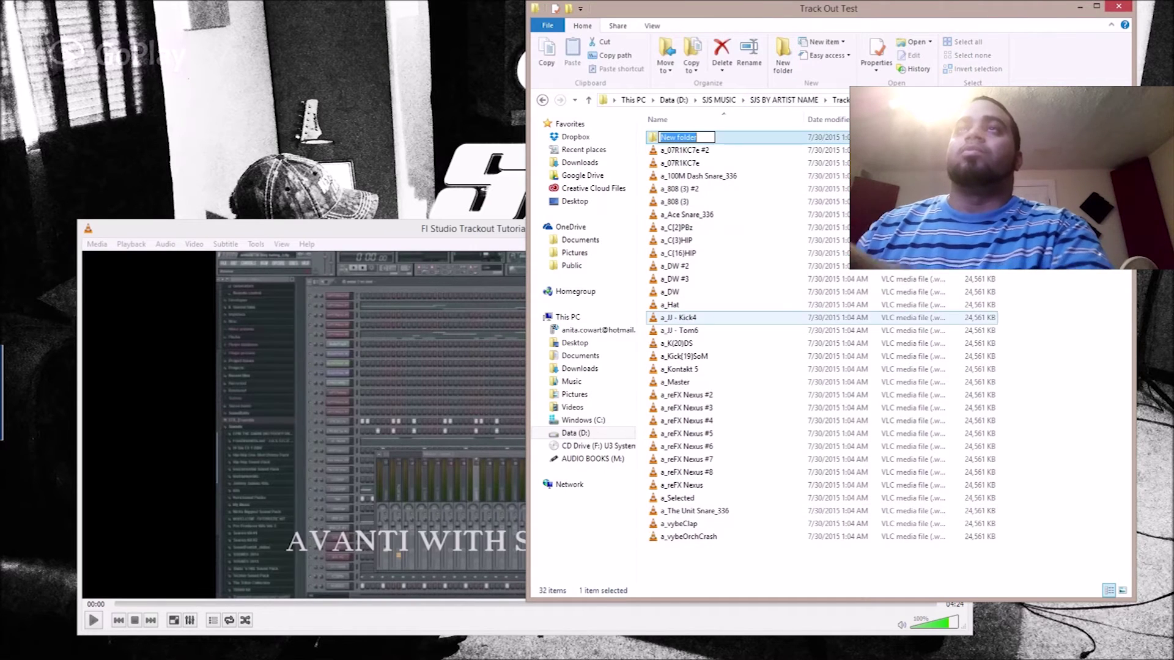
pyautogui.write('a trac')
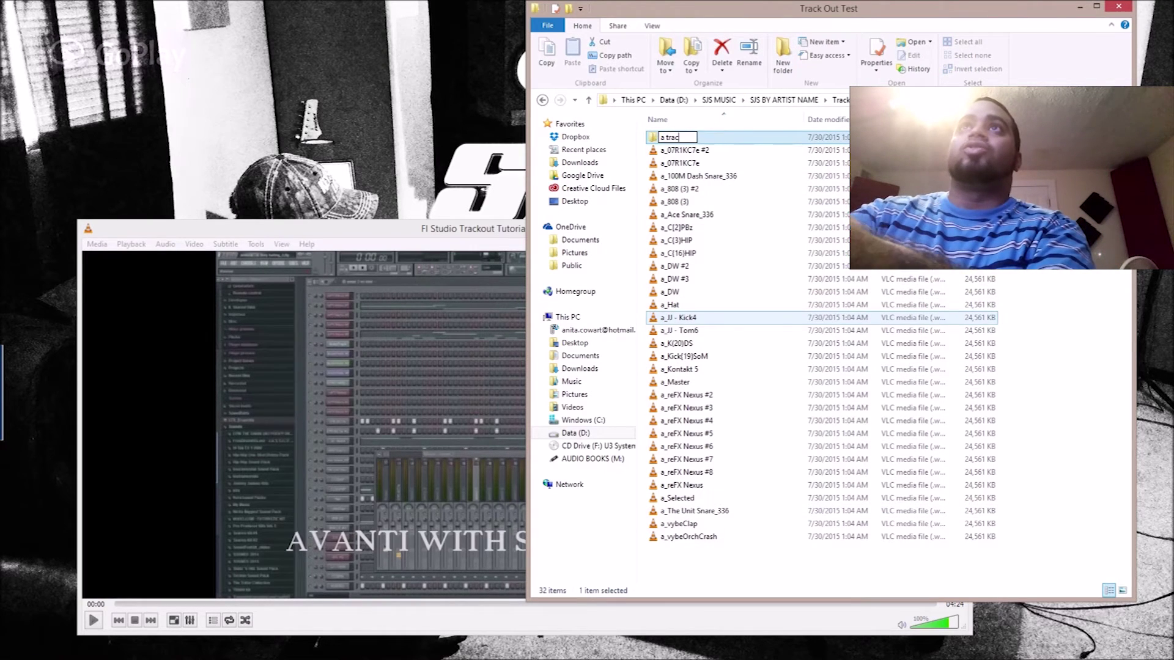
pyautogui.write('k folder')
pyautogui.press('Return')
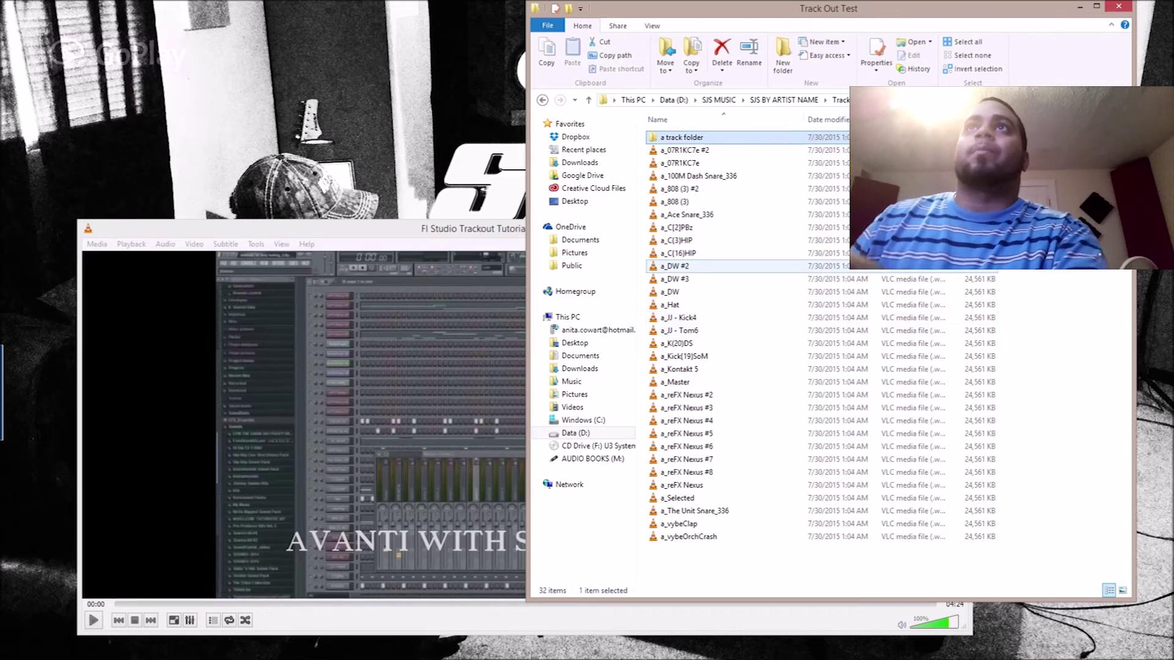
# Move all the exported stem files, from a_07R1KC7e #2 through a_vybeOrchCrash, into "a track folder" and check the folder's contents
pyautogui.click(685, 149)
pyautogui.keyDown('shift'); pyautogui.click(687, 536); pyautogui.keyUp('shift')
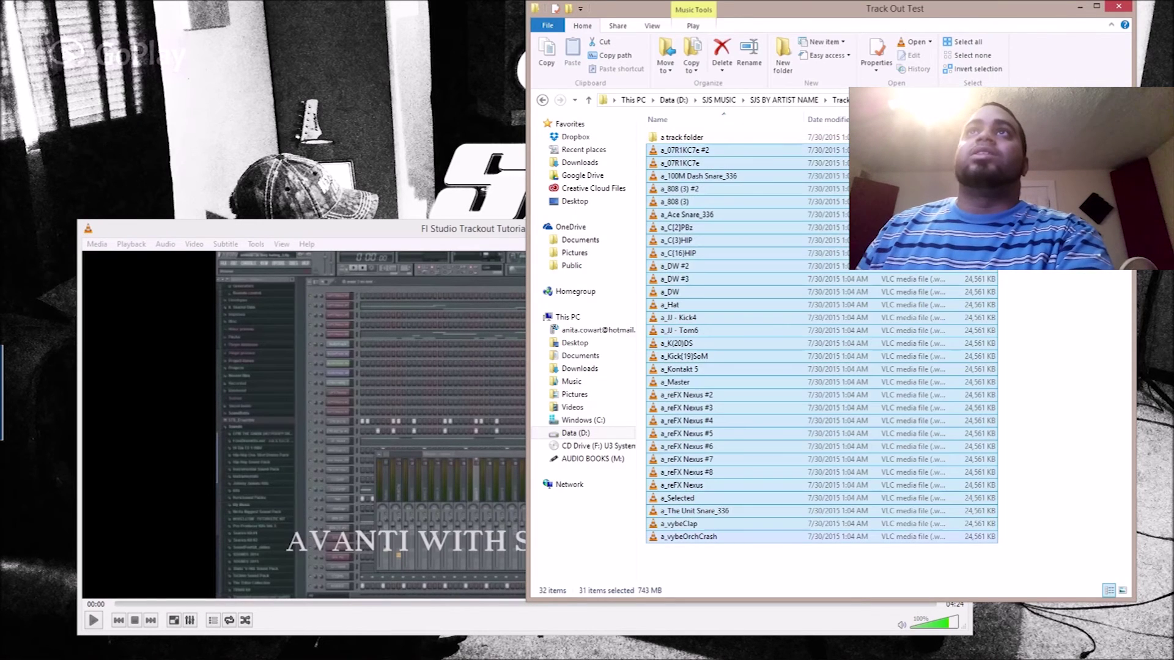
pyautogui.moveTo(688, 537); pyautogui.dragTo(680, 137)
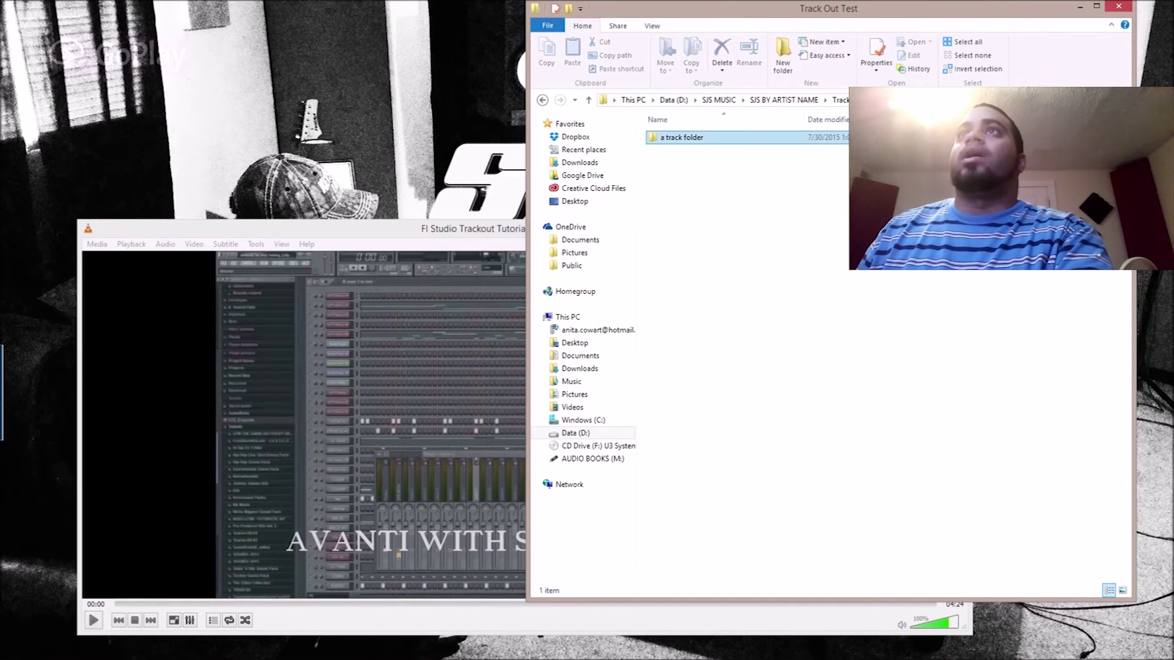
pyautogui.doubleClick(680, 137)
pyautogui.click(839, 99)
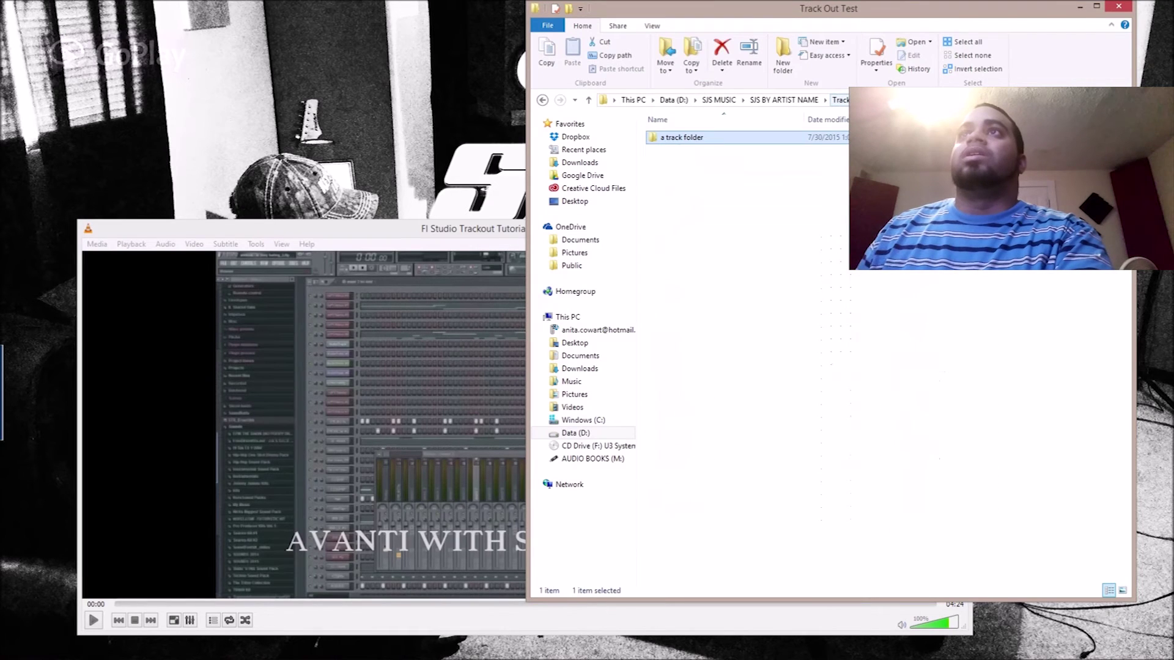
# Compress "a track folder" into "a track folder.zip" with 7-Zip and close the VLC media player window
pyautogui.rightClick(668, 139)
pyautogui.moveTo(703, 242)
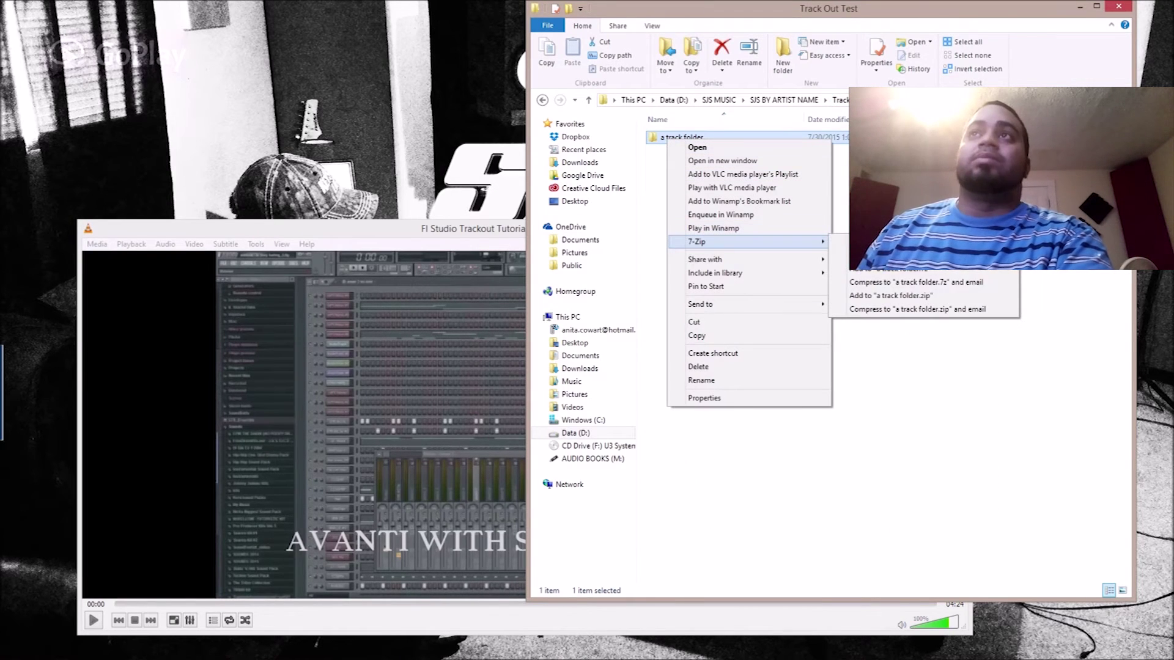
pyautogui.click(891, 295)
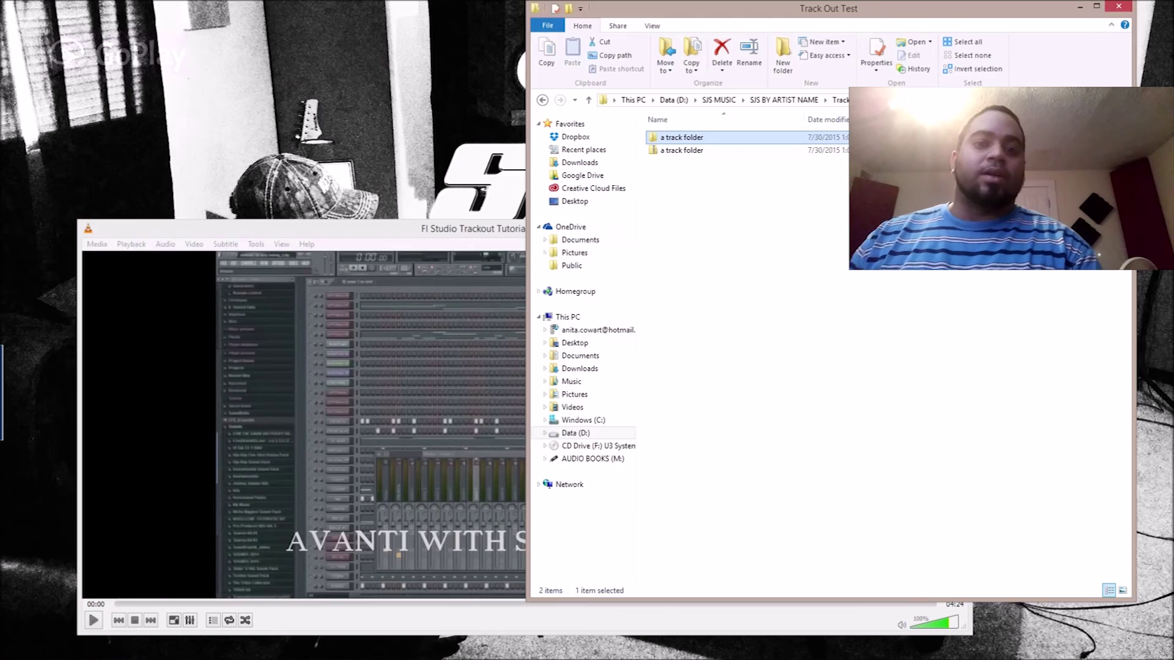
pyautogui.click(477, 230)
pyautogui.click(954, 226)
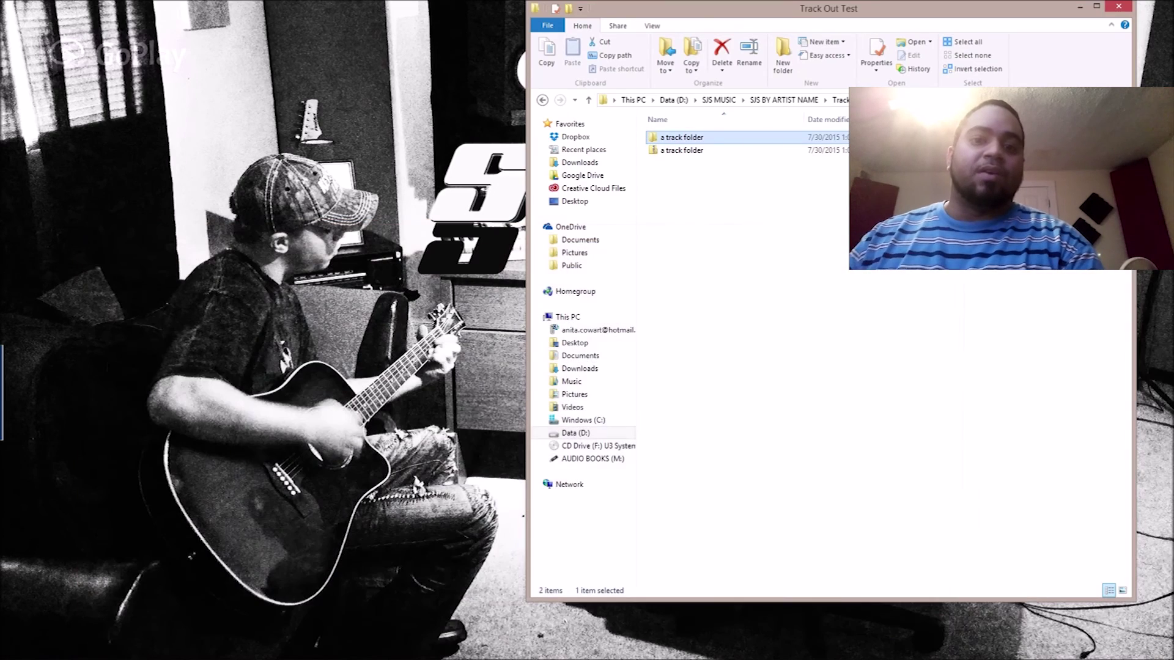